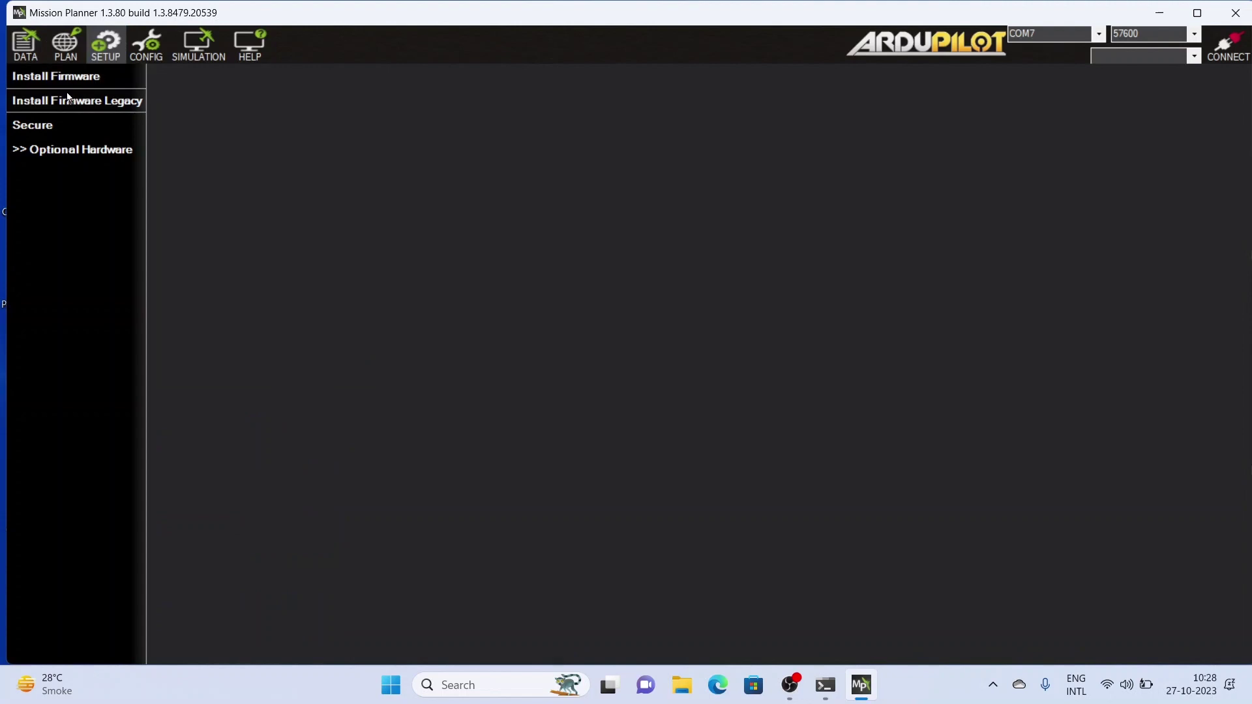
- Connect to the flight controller on port COM3 at 9600 baud
left_click(1076, 39)
left_click(1043, 57)
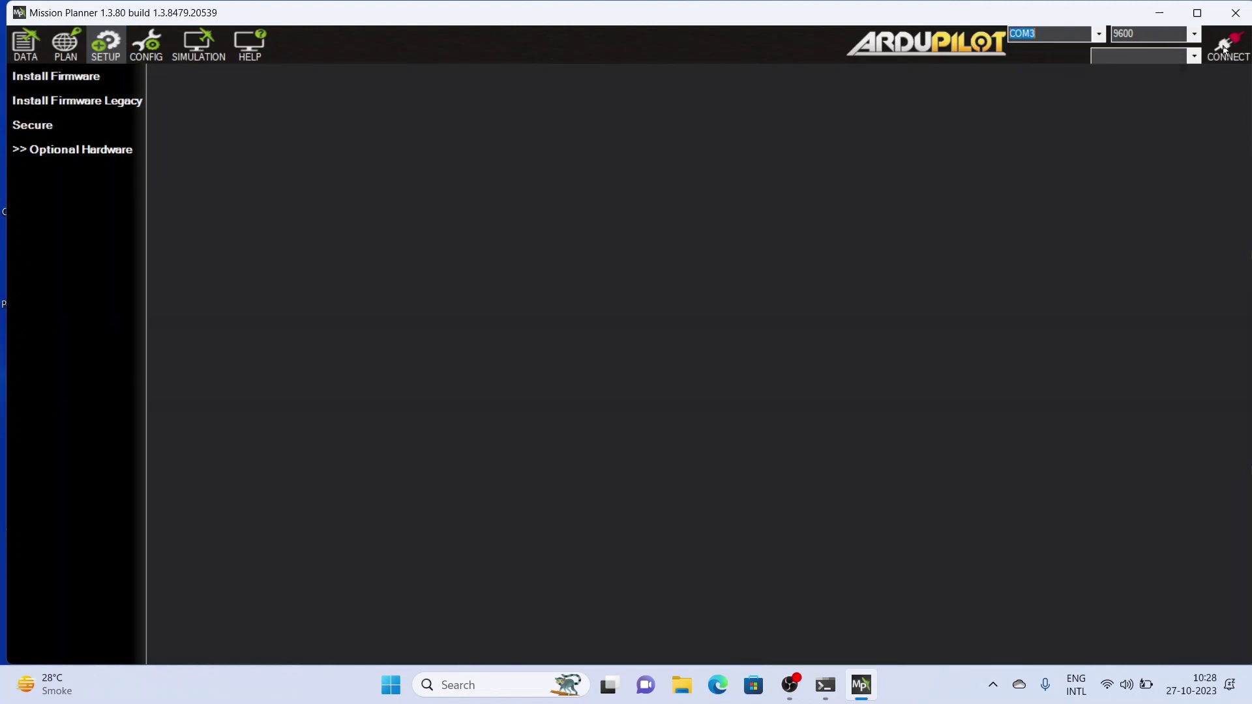
left_click(1226, 47)
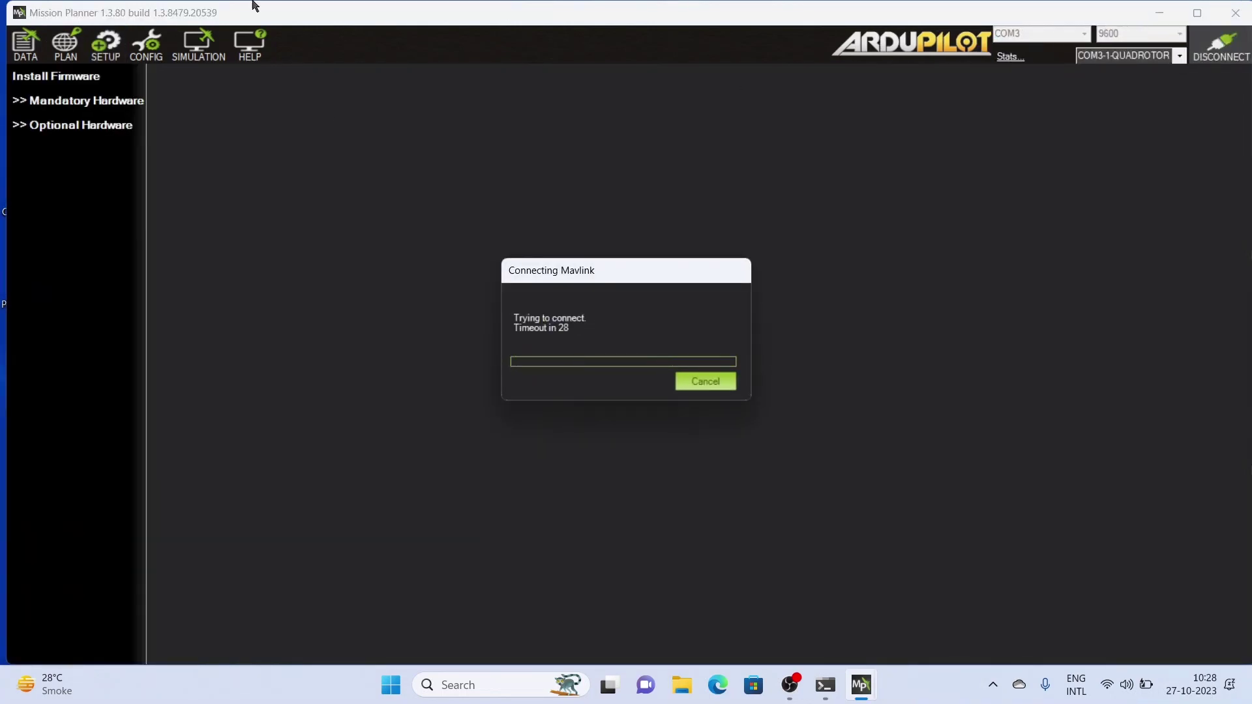
- Upload the ArduCopter V4.4.2 Quad firmware through the legacy firmware installer, declaring that the board is not a CubeBlack
left_click(122, 109)
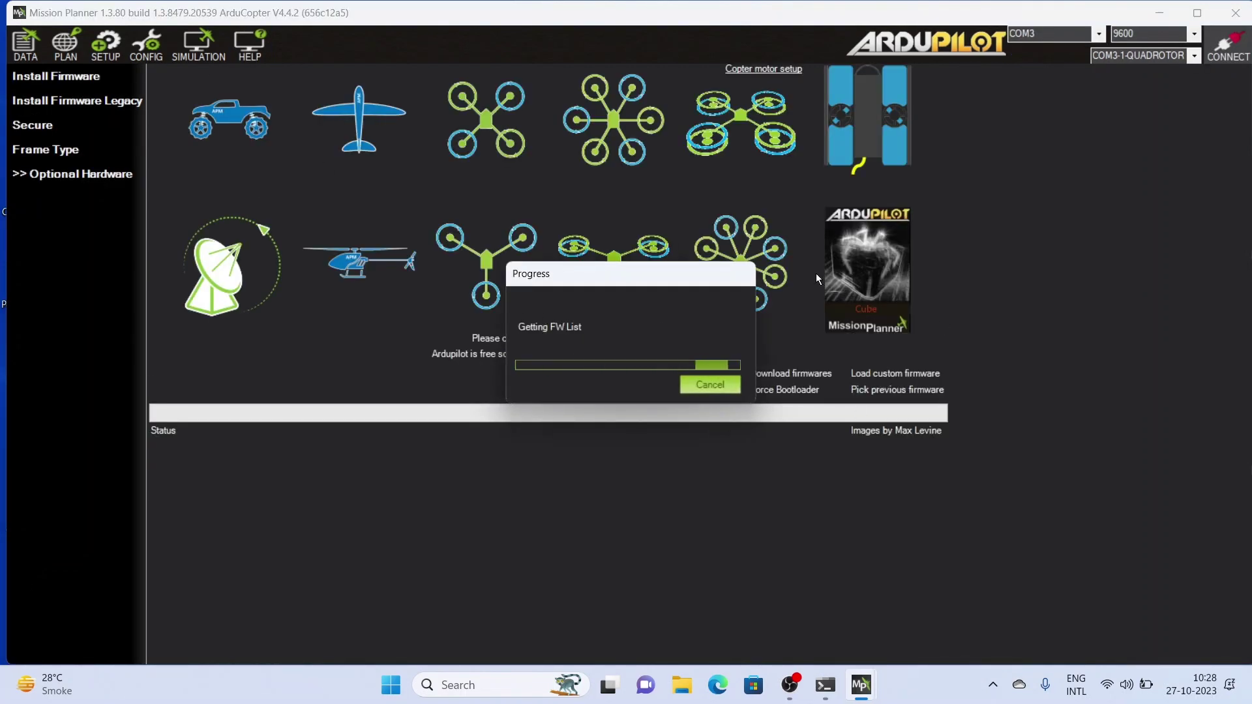
left_click(490, 118)
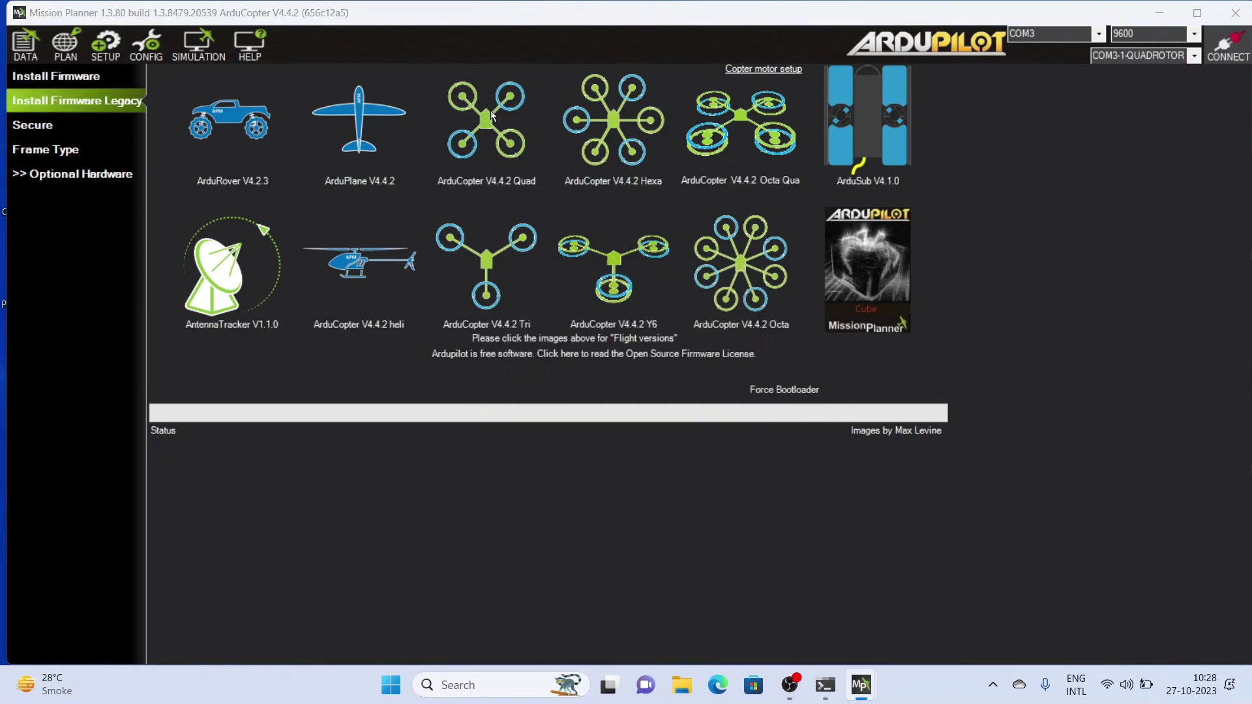
left_click(668, 368)
left_click(672, 371)
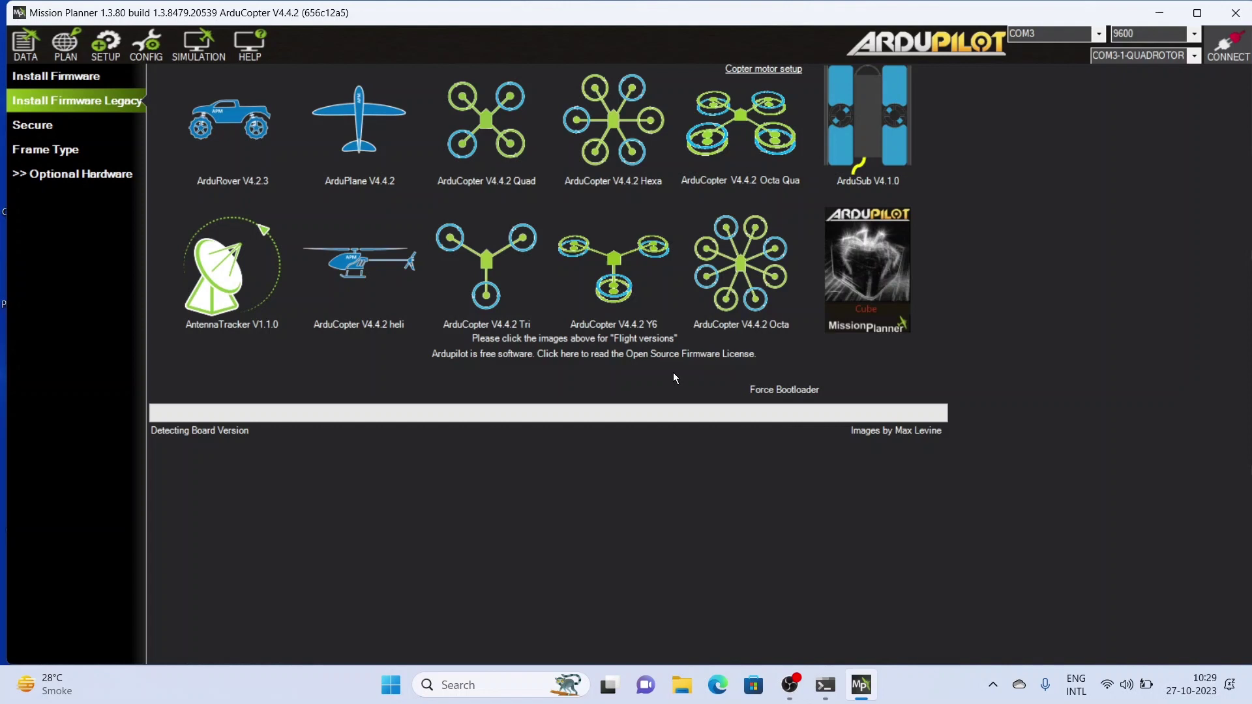
left_click(675, 370)
left_click(621, 370)
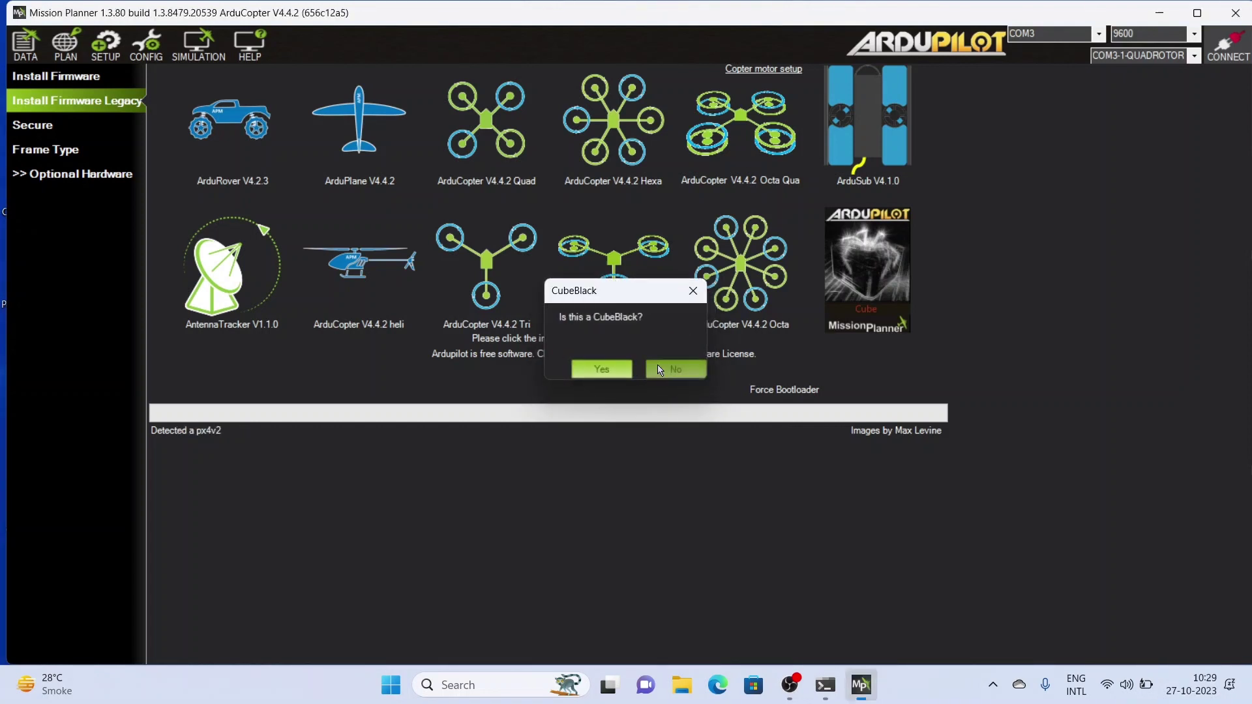
left_click(657, 369)
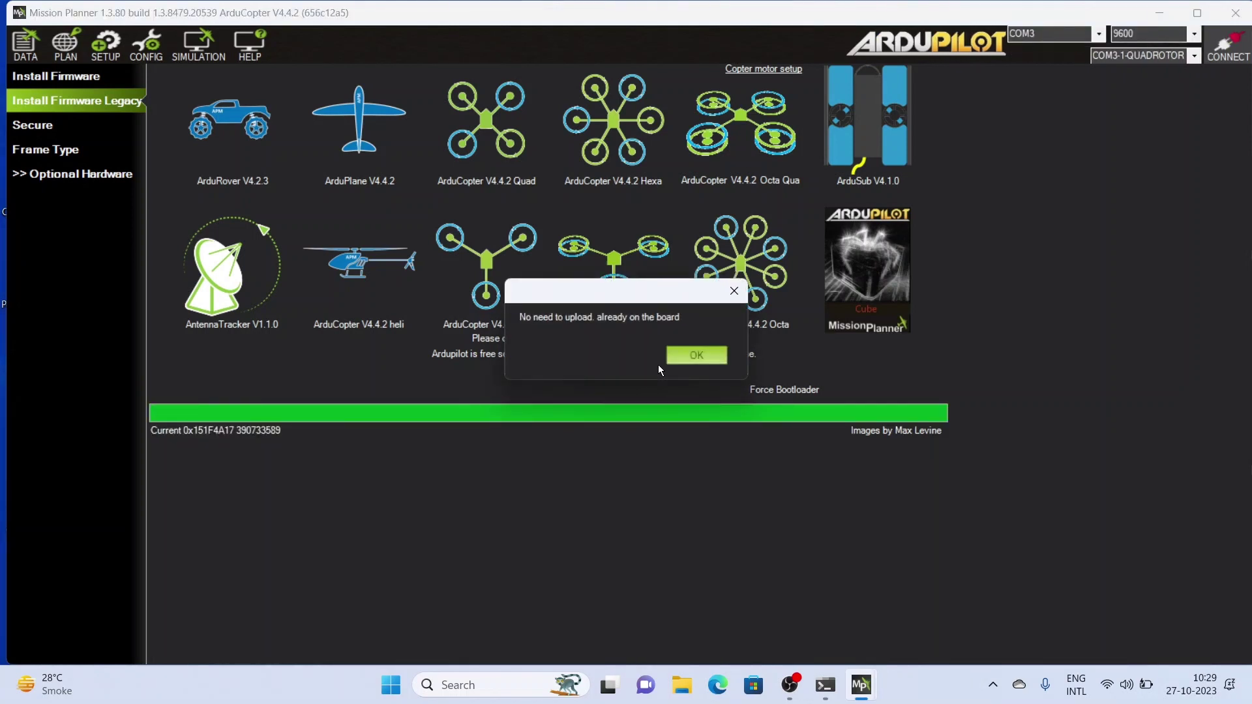
left_click(680, 355)
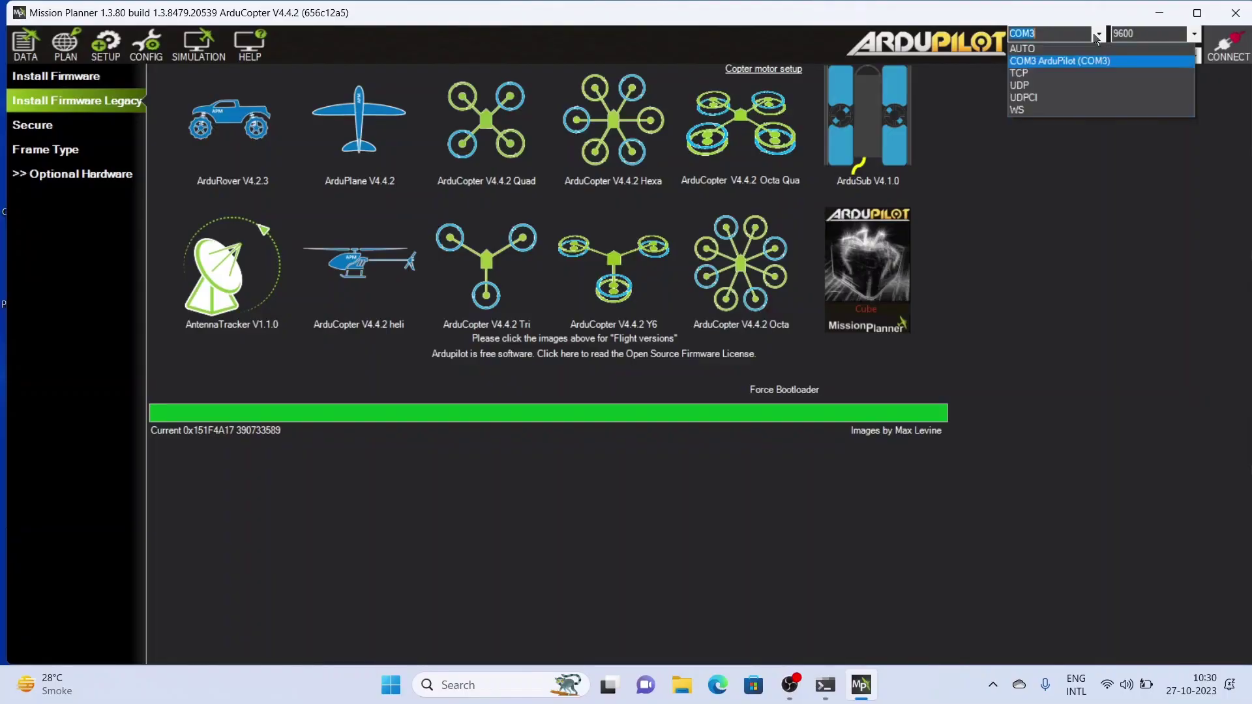
- Connect to the quadrotor with the port set to AUTO and open the Mandatory Hardware setup
left_click(1215, 44)
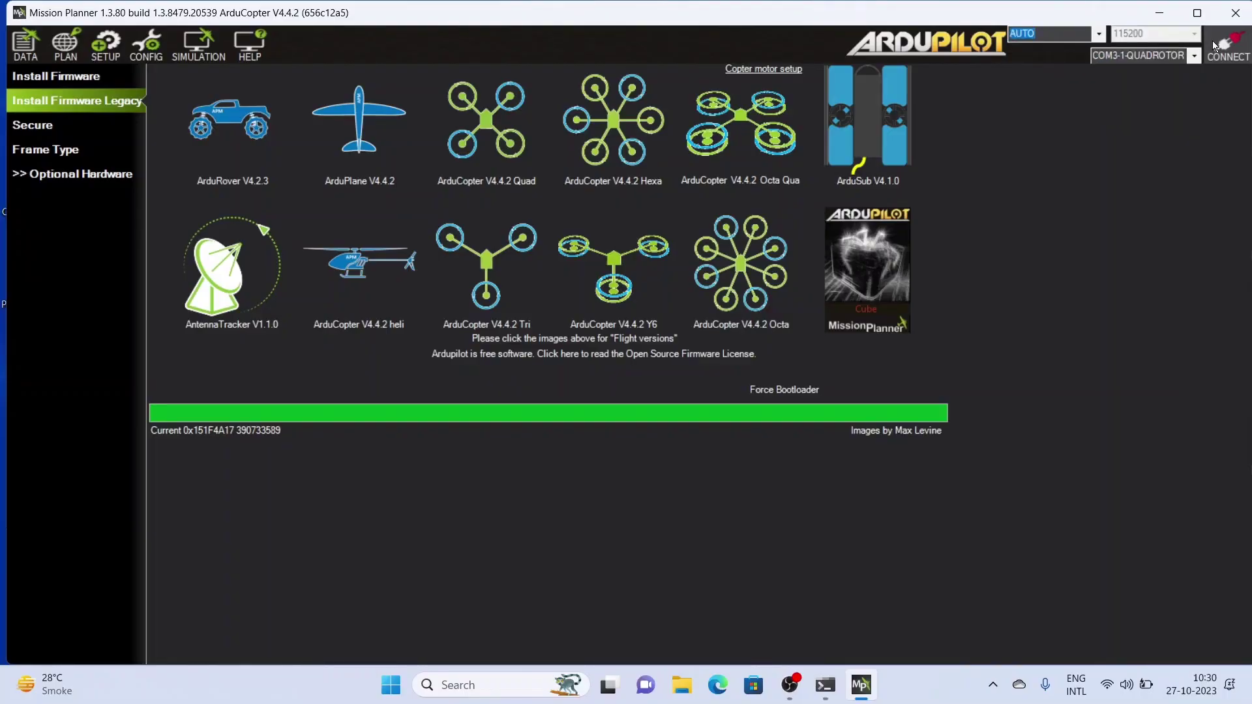
left_click(1214, 45)
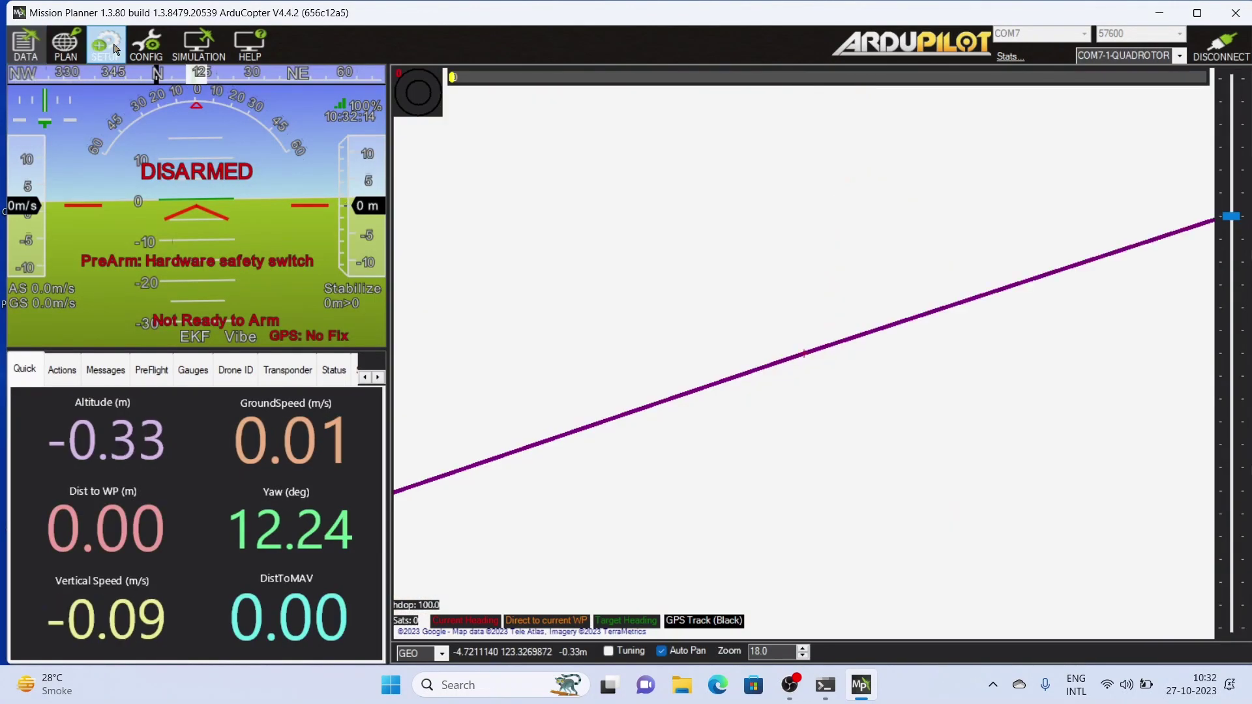
left_click(106, 45)
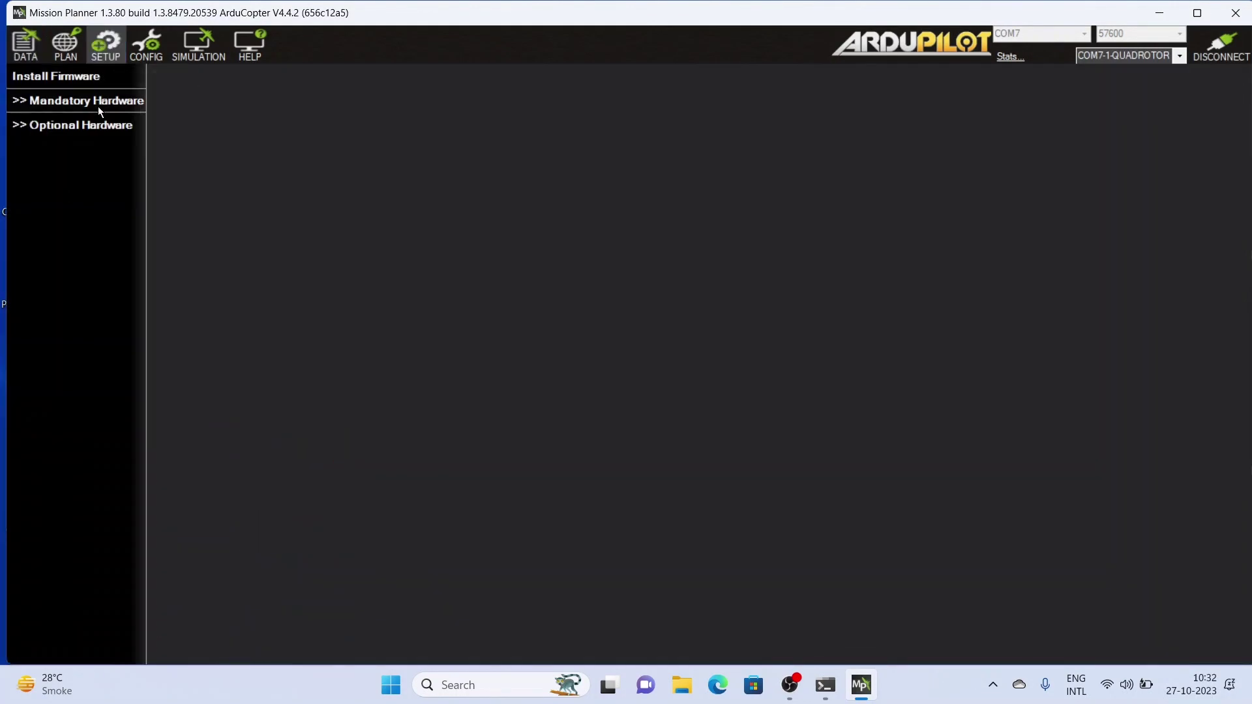
left_click(98, 107)
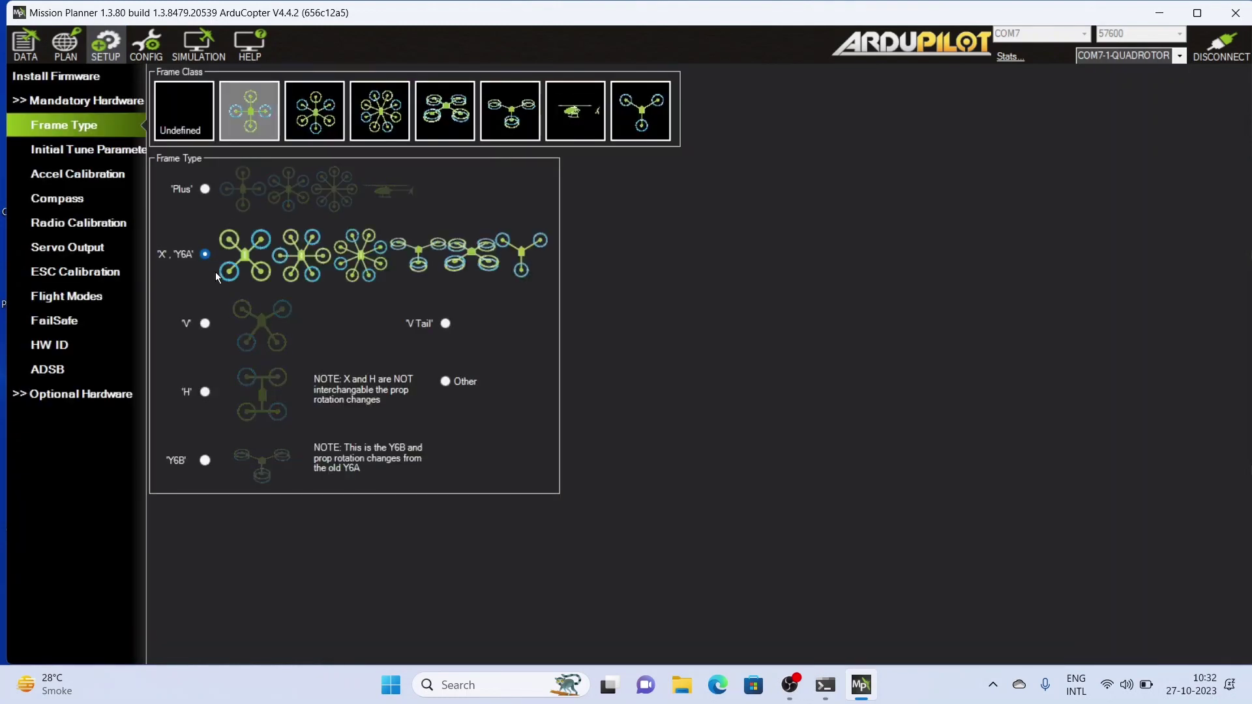
- Run the 3-axis accelerometer calibration, confirming each requested vehicle position from level through left, right and nose down to back
left_click(78, 171)
left_click(331, 133)
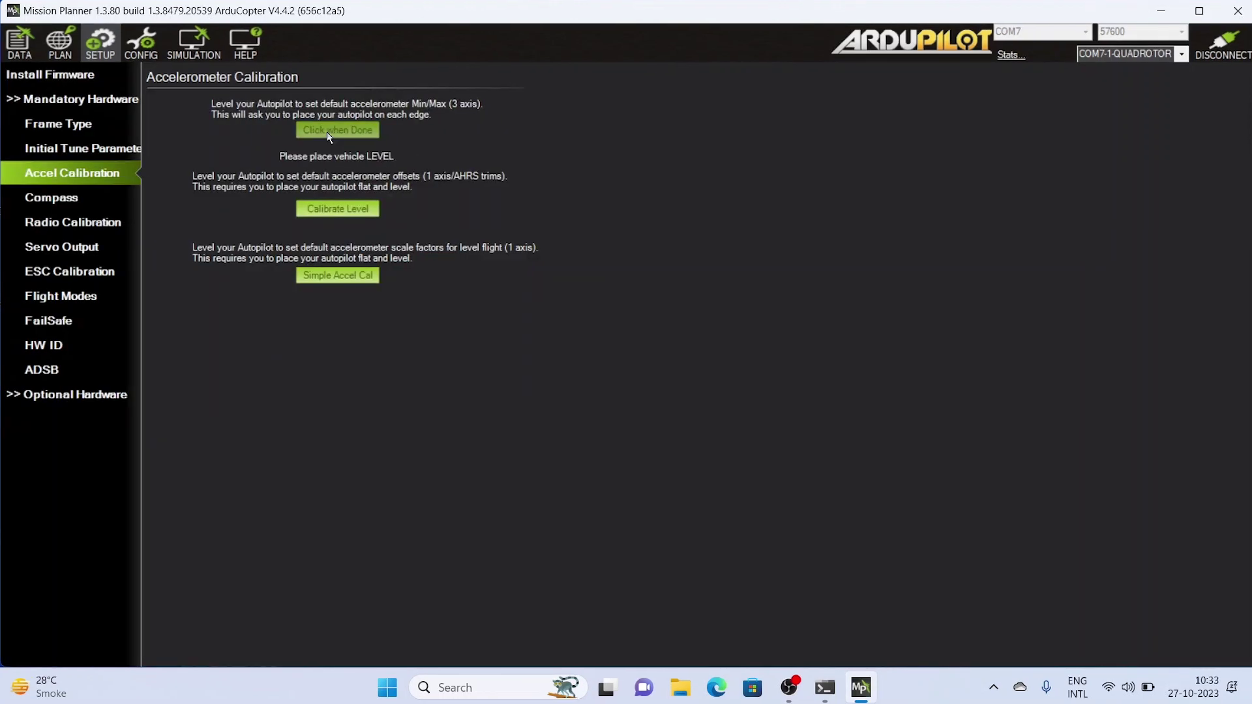
left_click(327, 132)
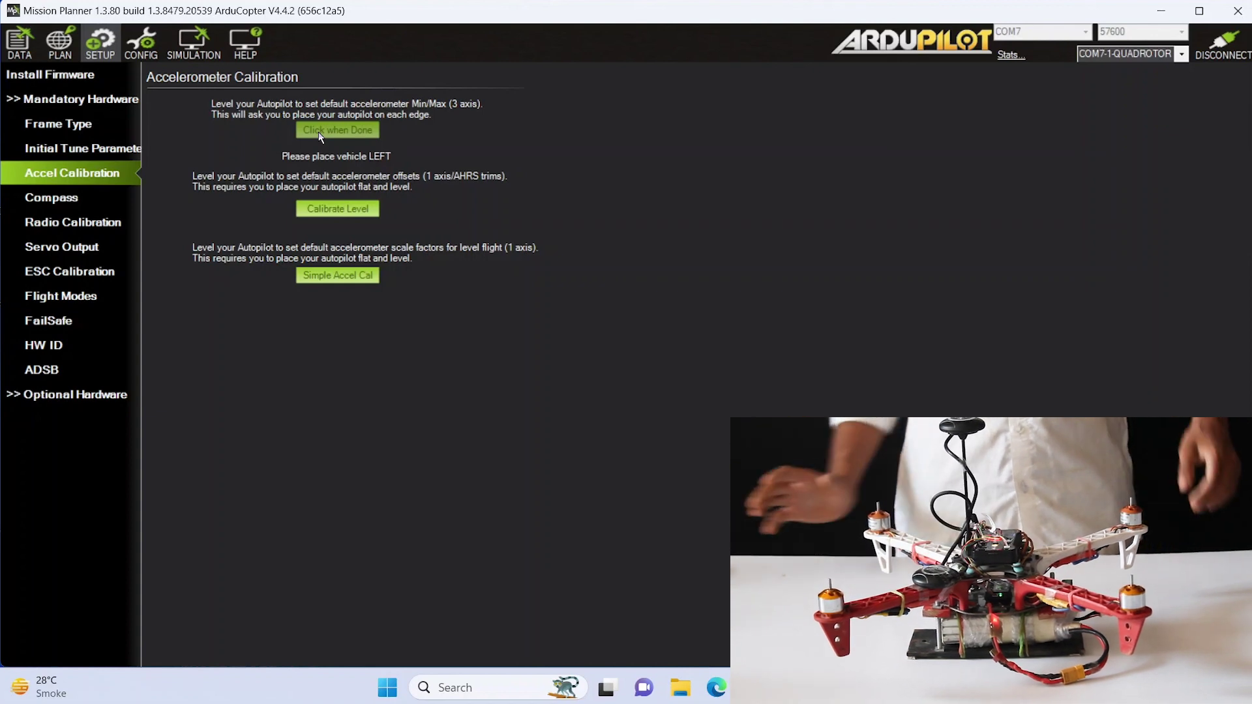
left_click(305, 133)
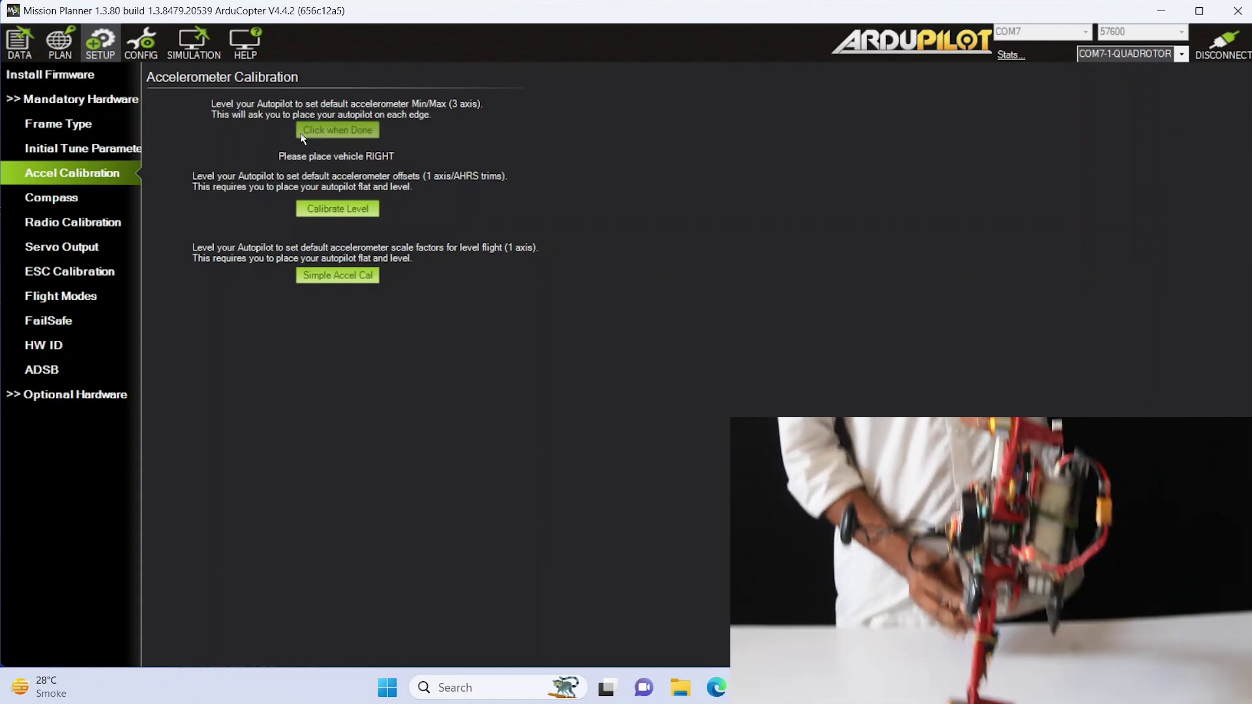
left_click(301, 135)
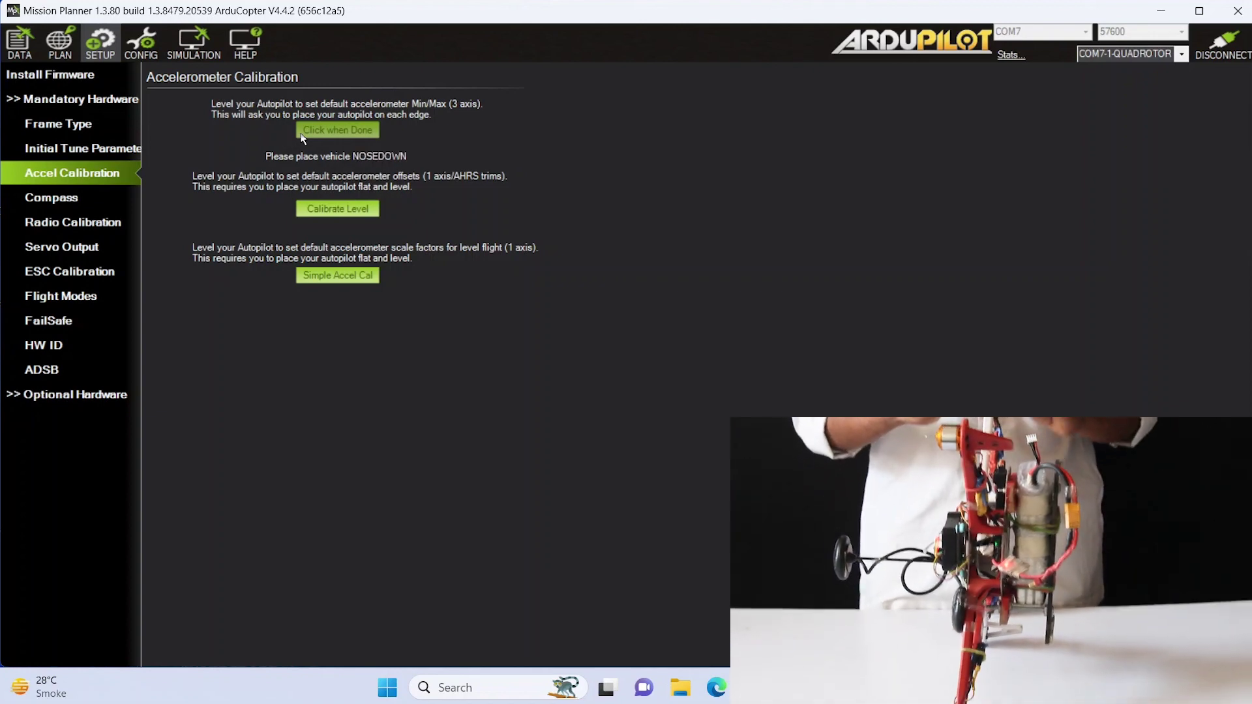
left_click(302, 135)
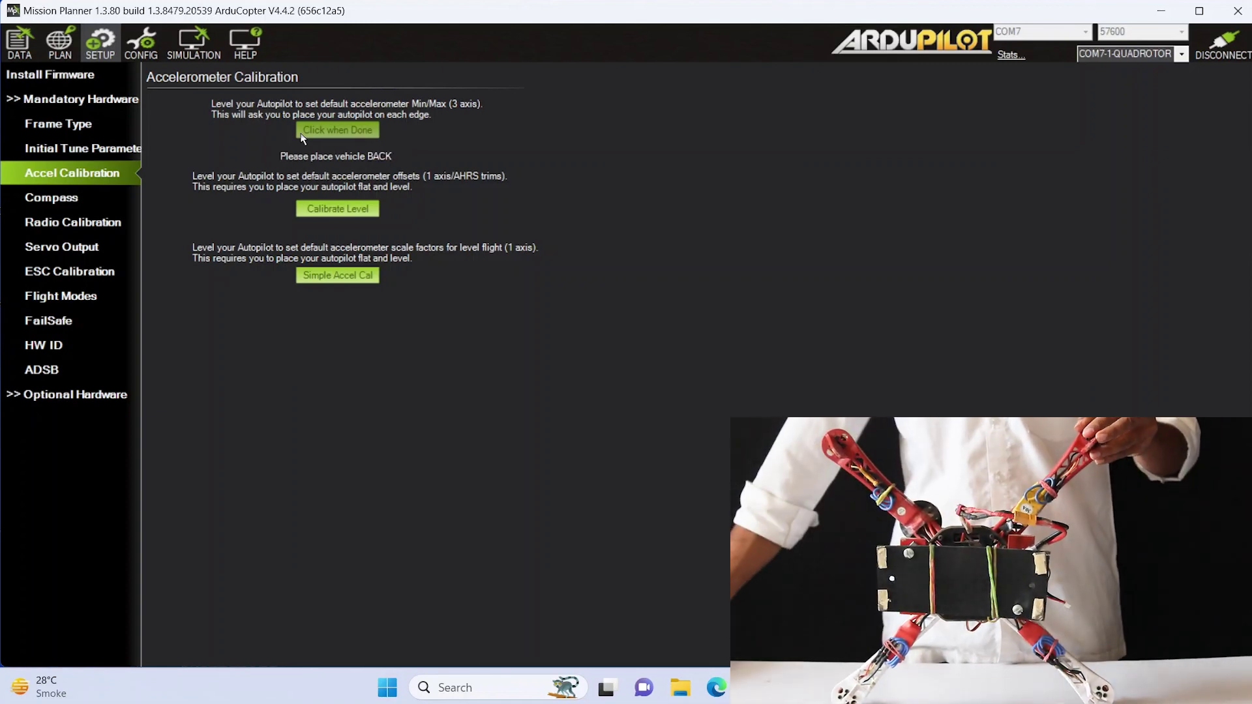
left_click(302, 135)
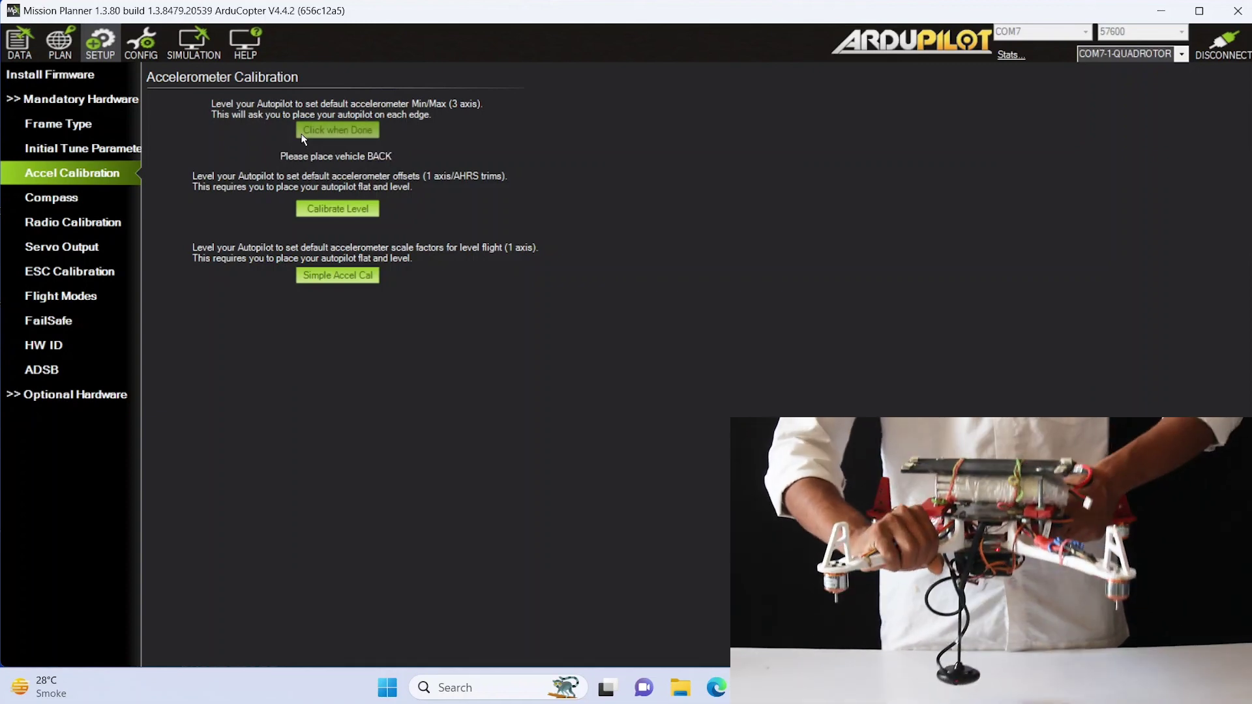
left_click(302, 135)
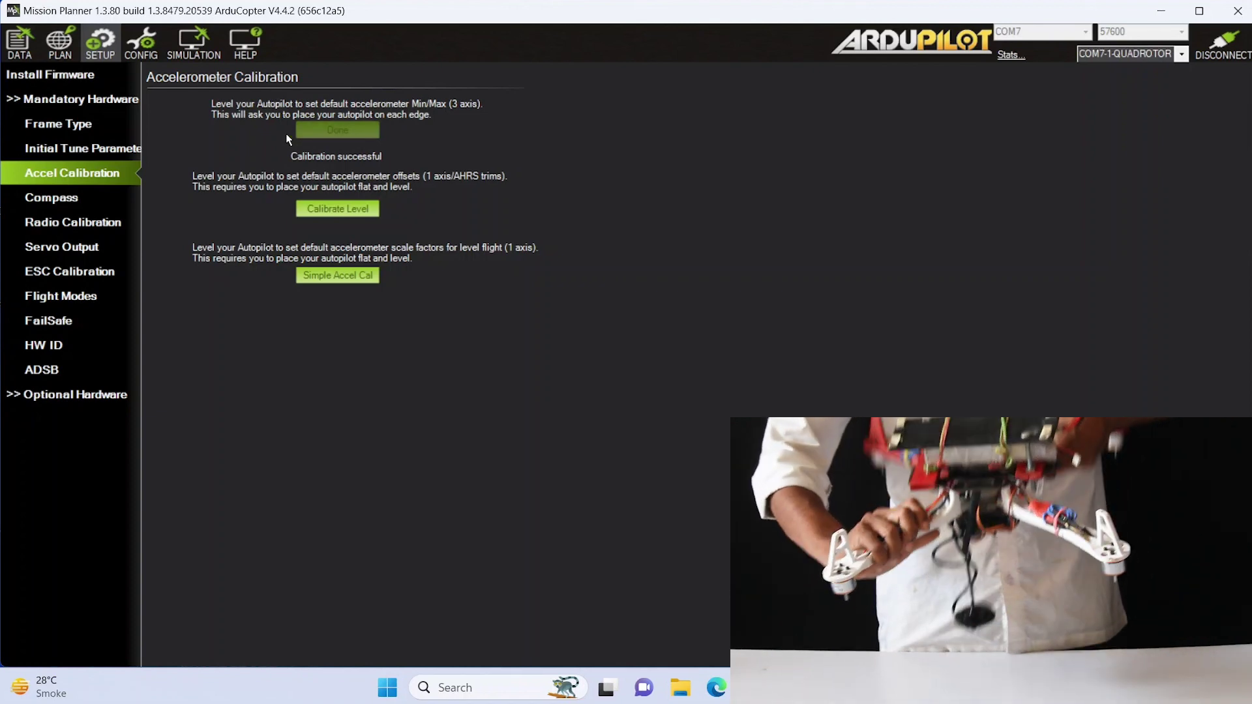
- Reboot the autopilot for the compass setup and run the onboard mag calibration
left_click(58, 202)
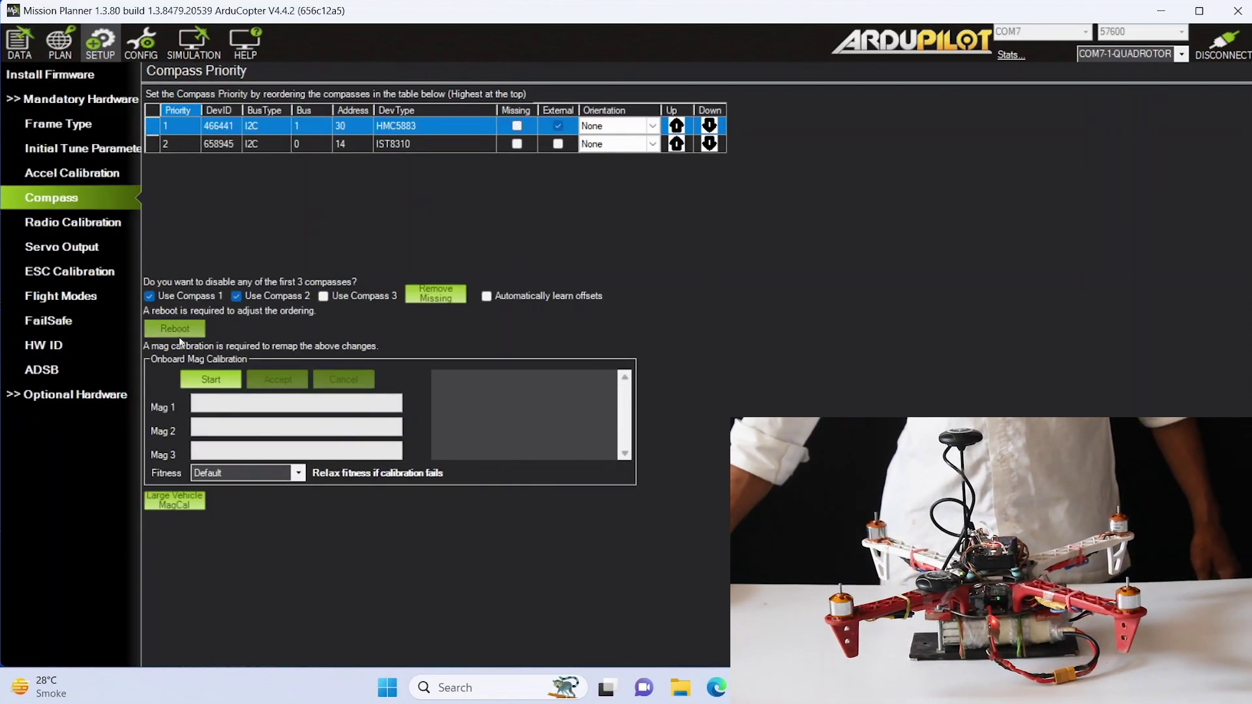
left_click(182, 336)
left_click(620, 353)
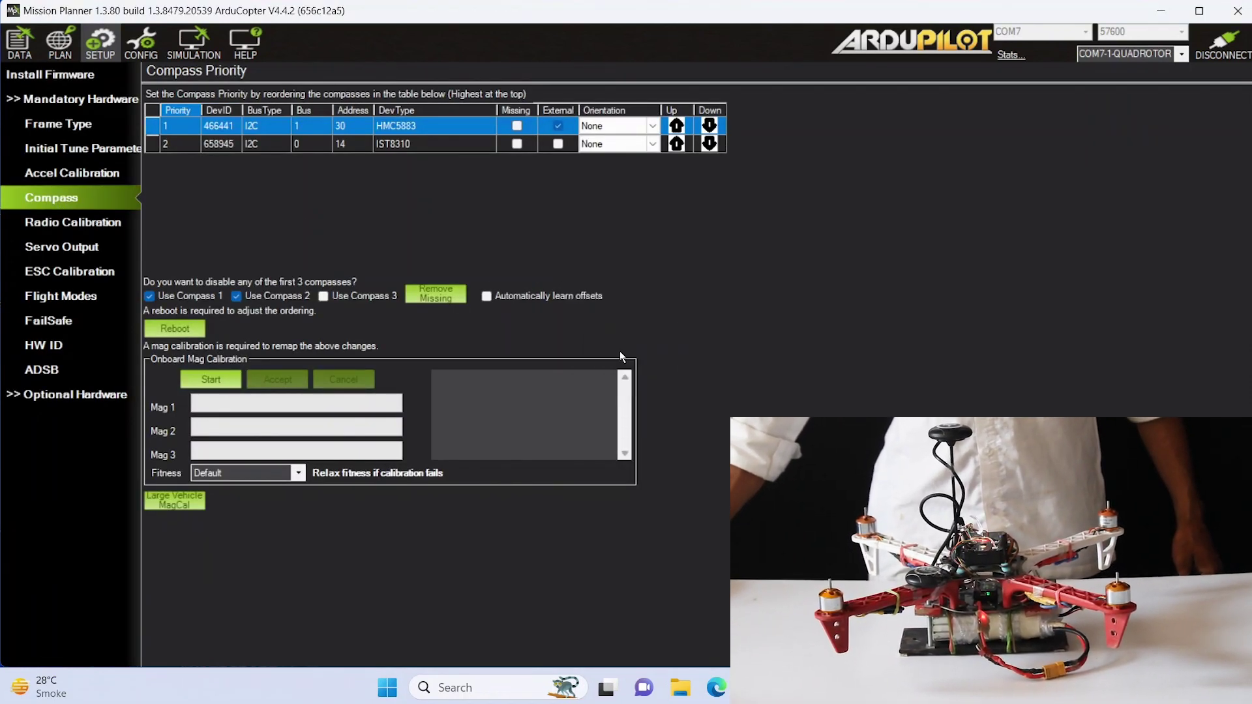
left_click(221, 384)
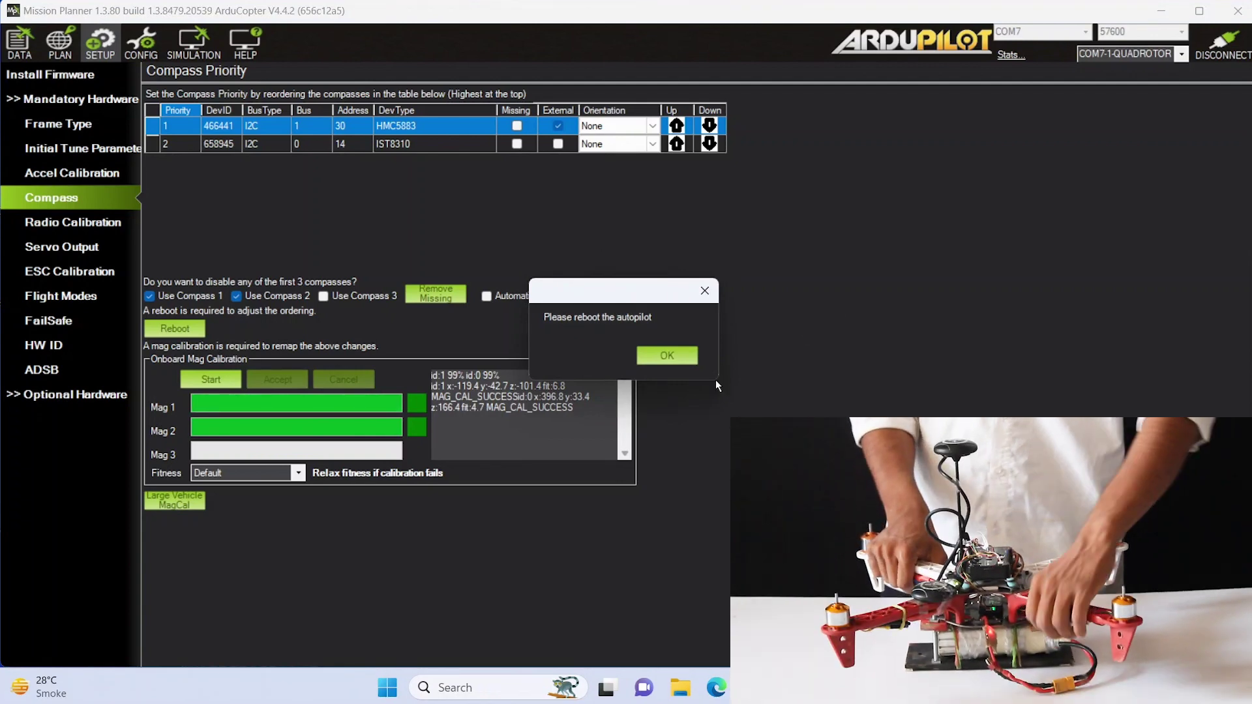
left_click(668, 357)
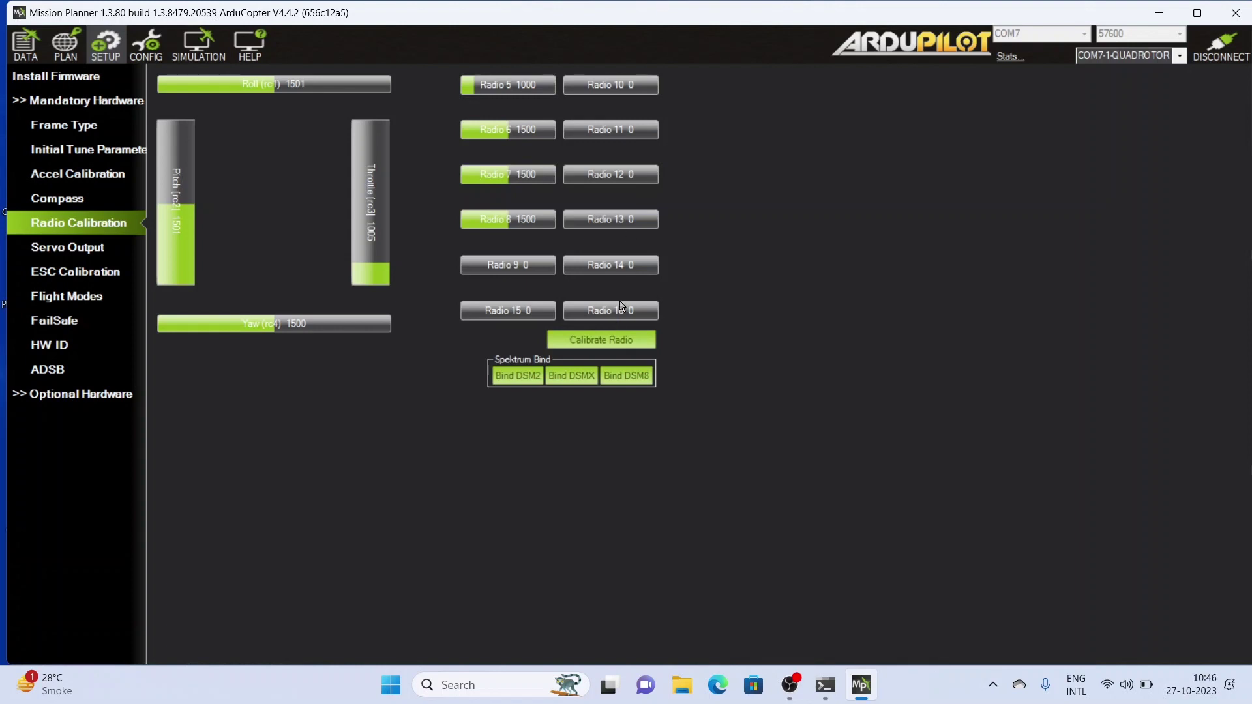
- Calibrate the radio by recording the extreme stick and switch positions, finishing with sticks centred and throttle down
left_click(621, 337)
left_click(729, 363)
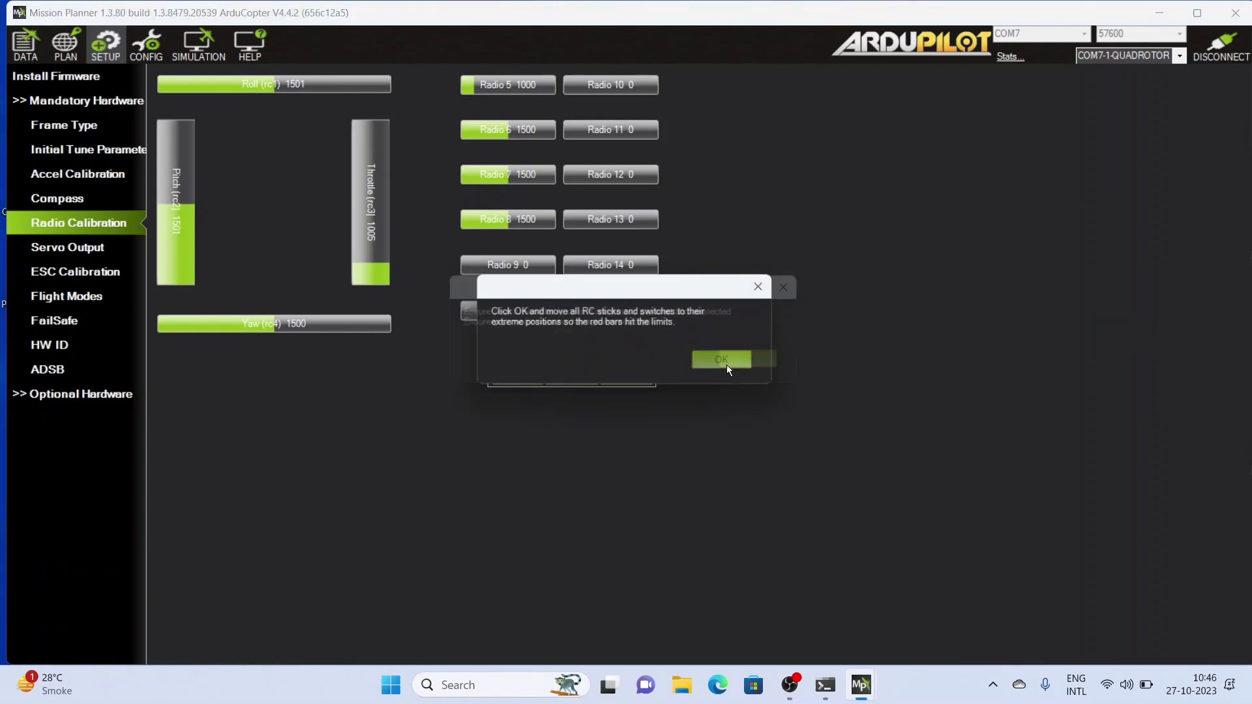
left_click(724, 362)
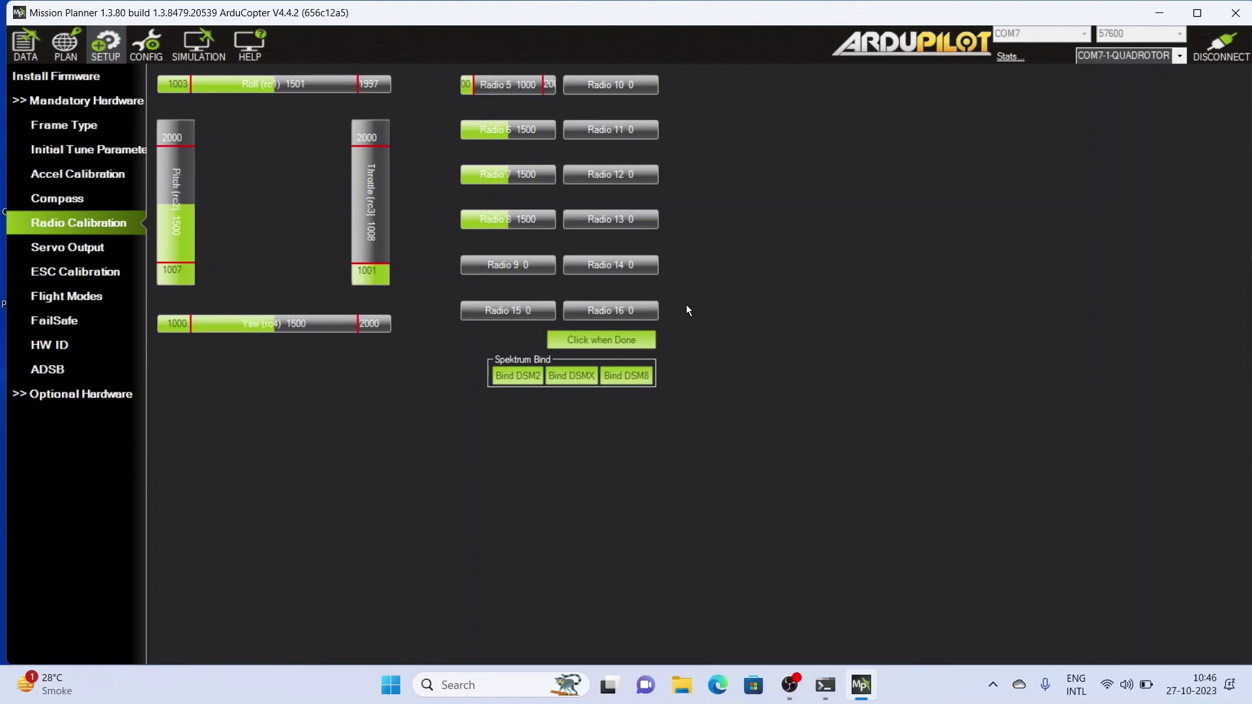
left_click(643, 340)
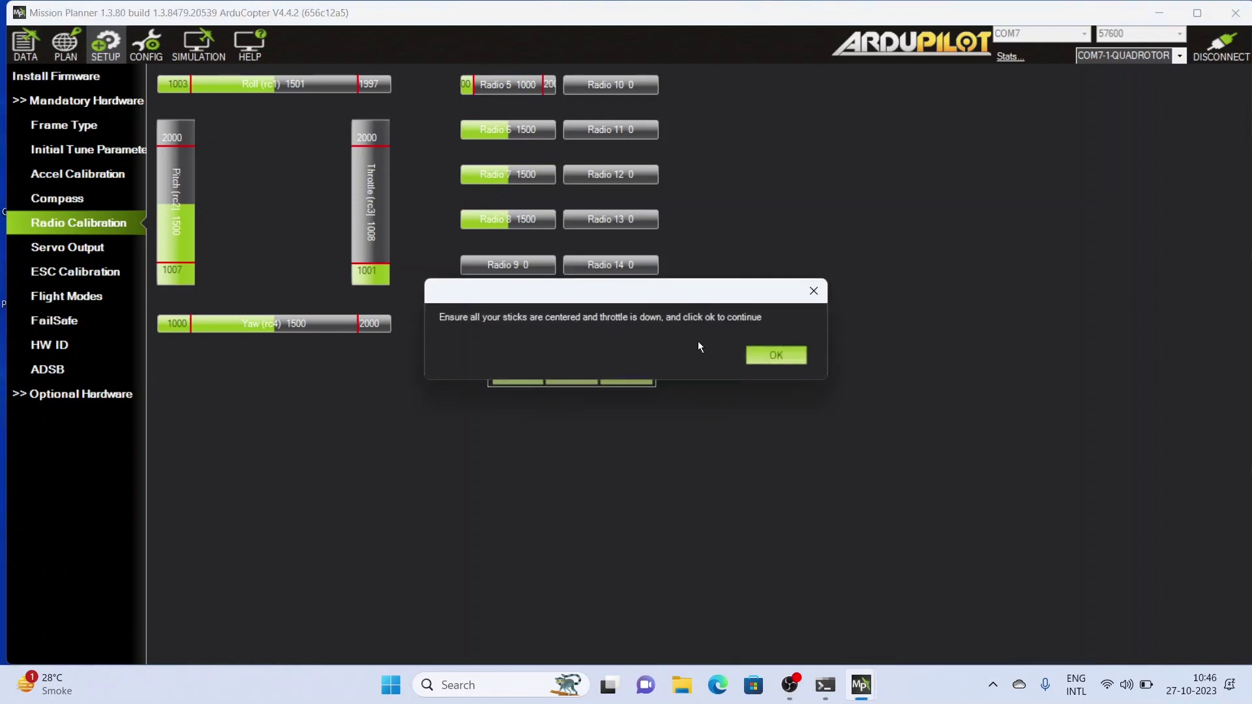
left_click(755, 354)
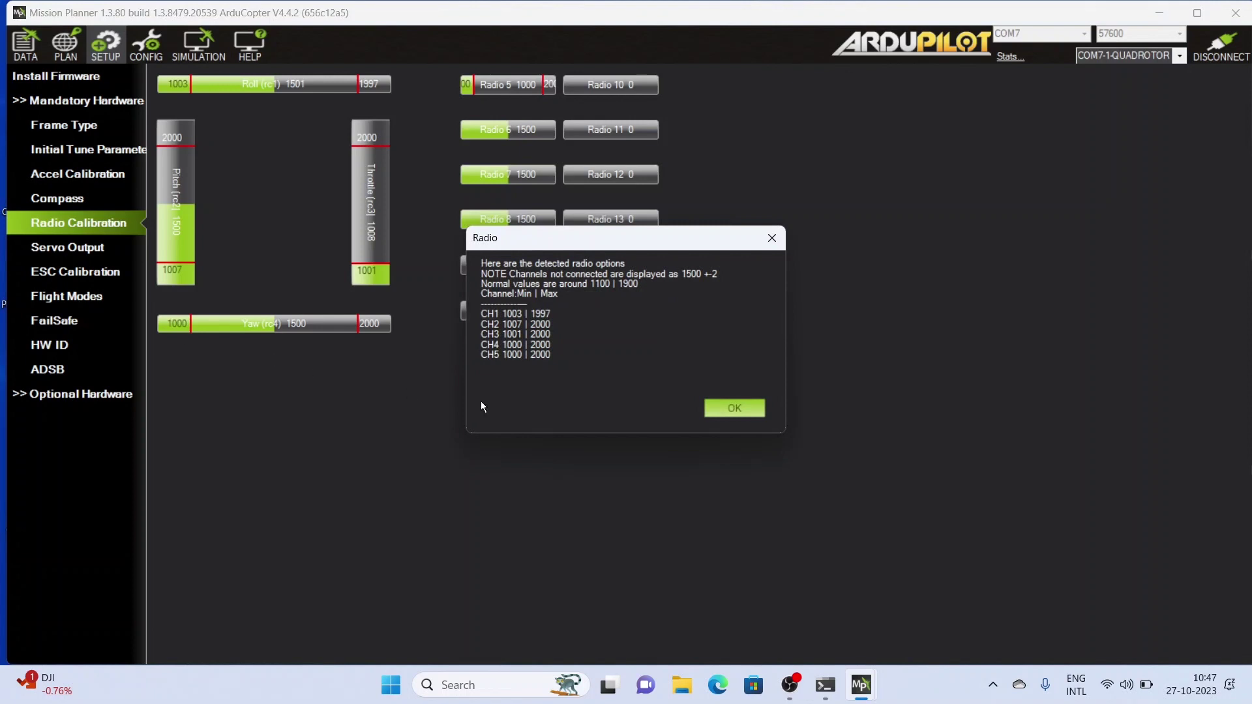
left_click(737, 408)
- Save the flight modes with Loiter as mode 4, Smart_RTL as mode 6 and Stabilize for the rest
left_click(69, 297)
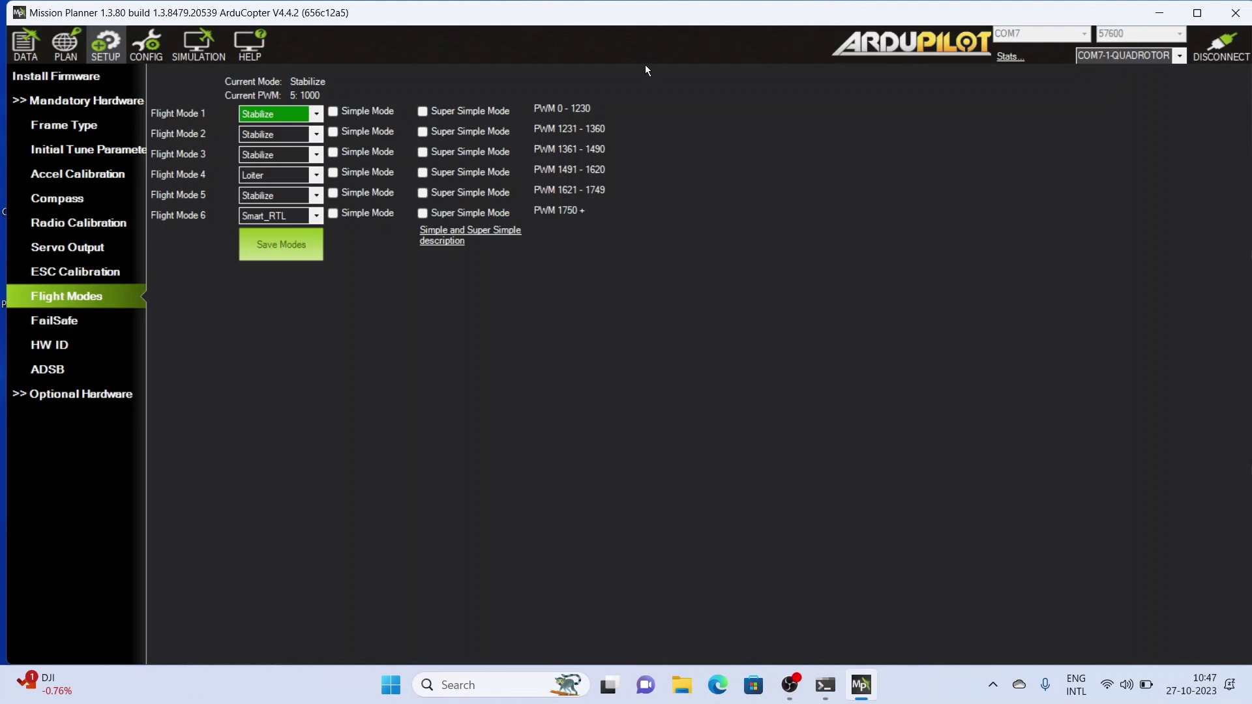
left_click(285, 246)
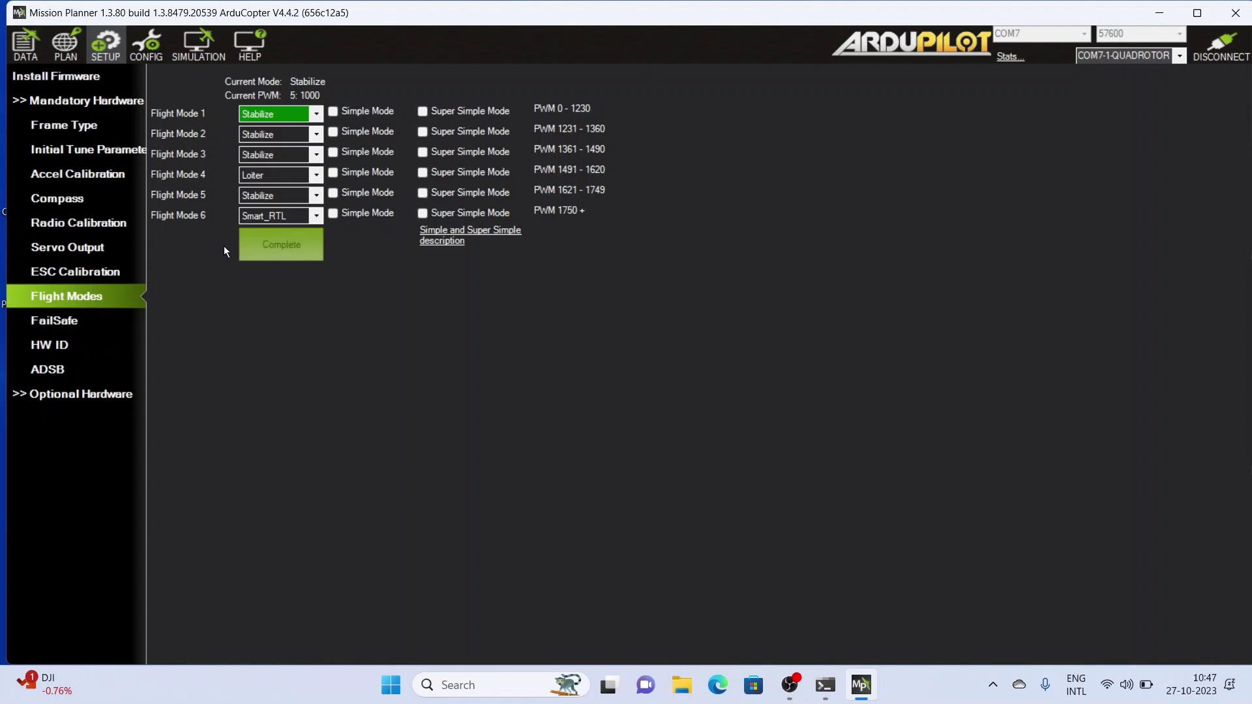
- Set the radio failsafe to Enabled always SmartRTL or RTL and disconnect from the quadrotor
left_click(40, 395)
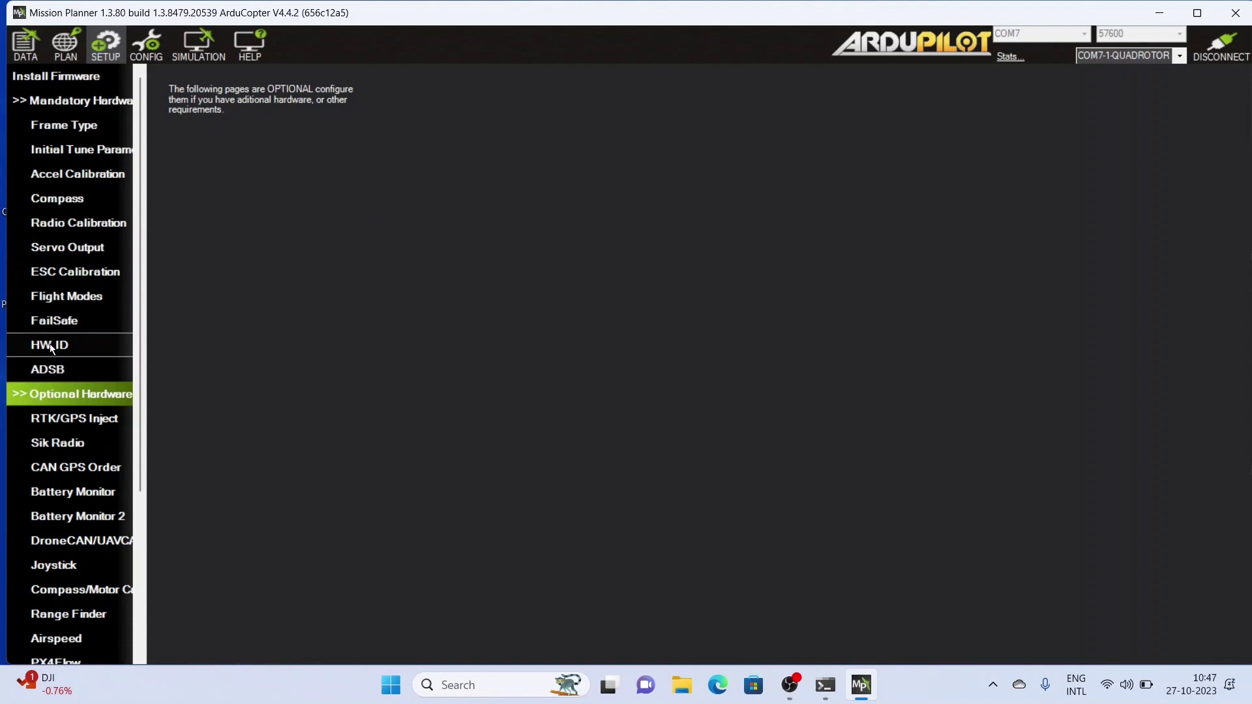
left_click(57, 323)
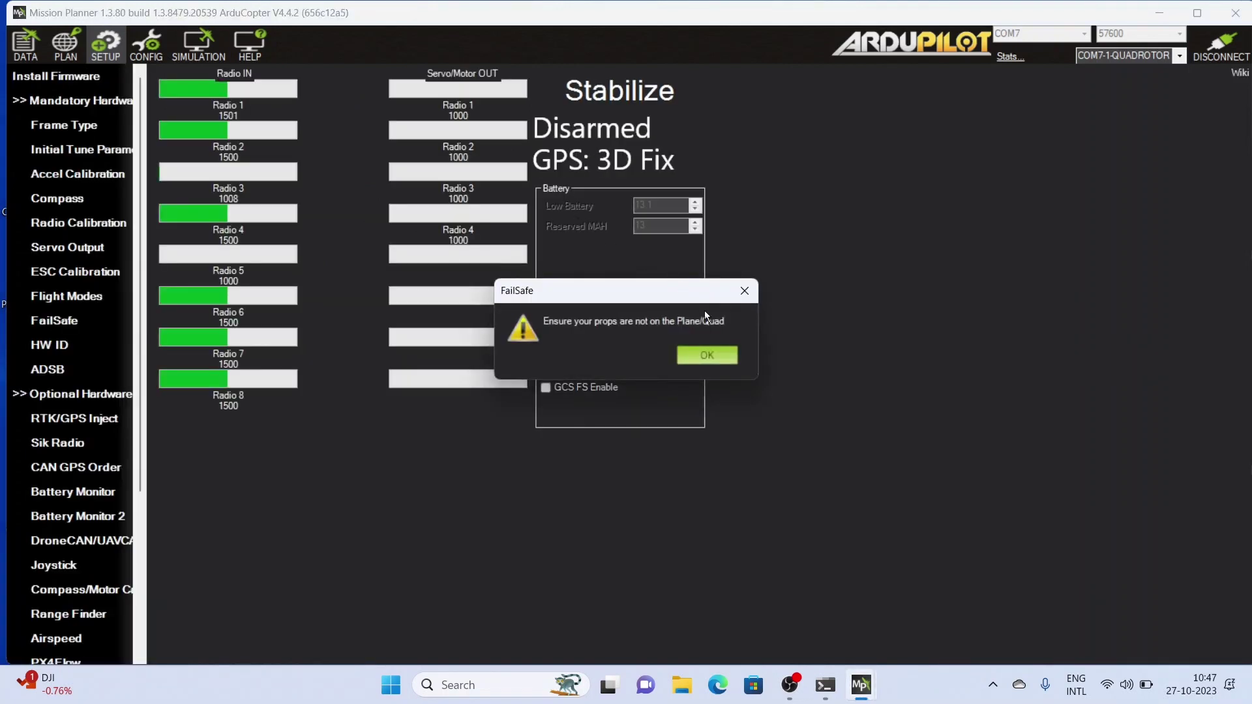
left_click(711, 354)
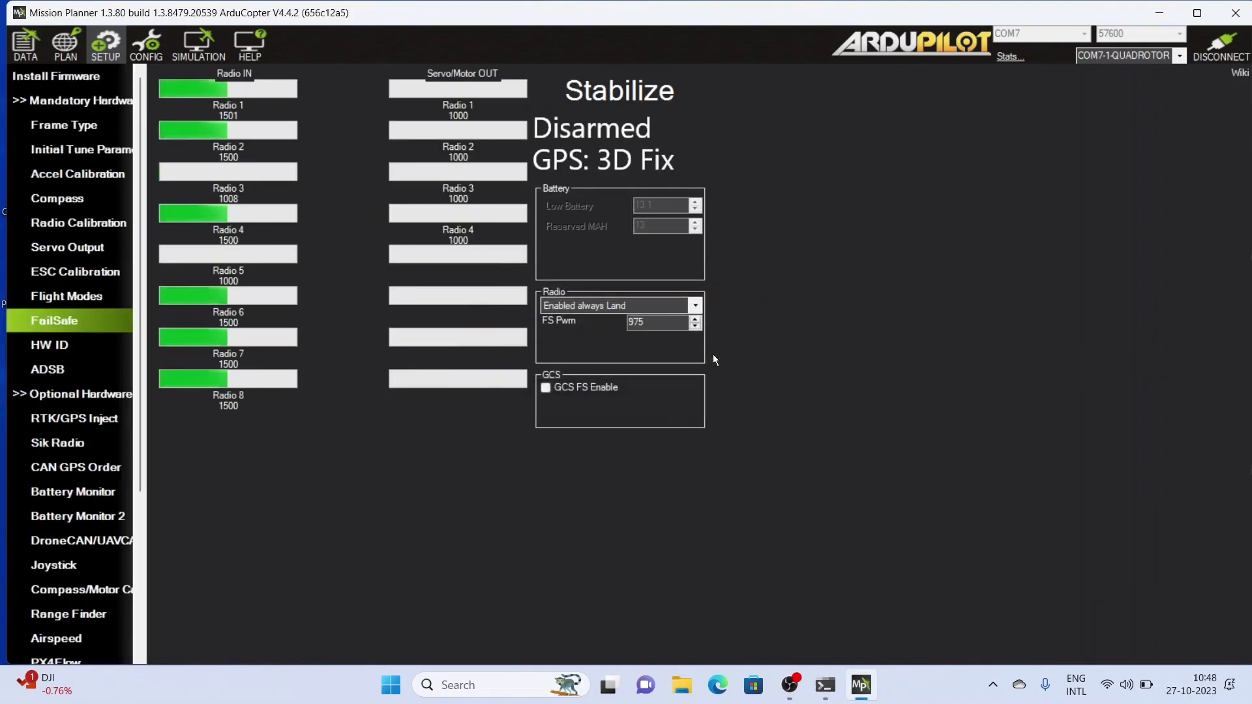
left_click(695, 306)
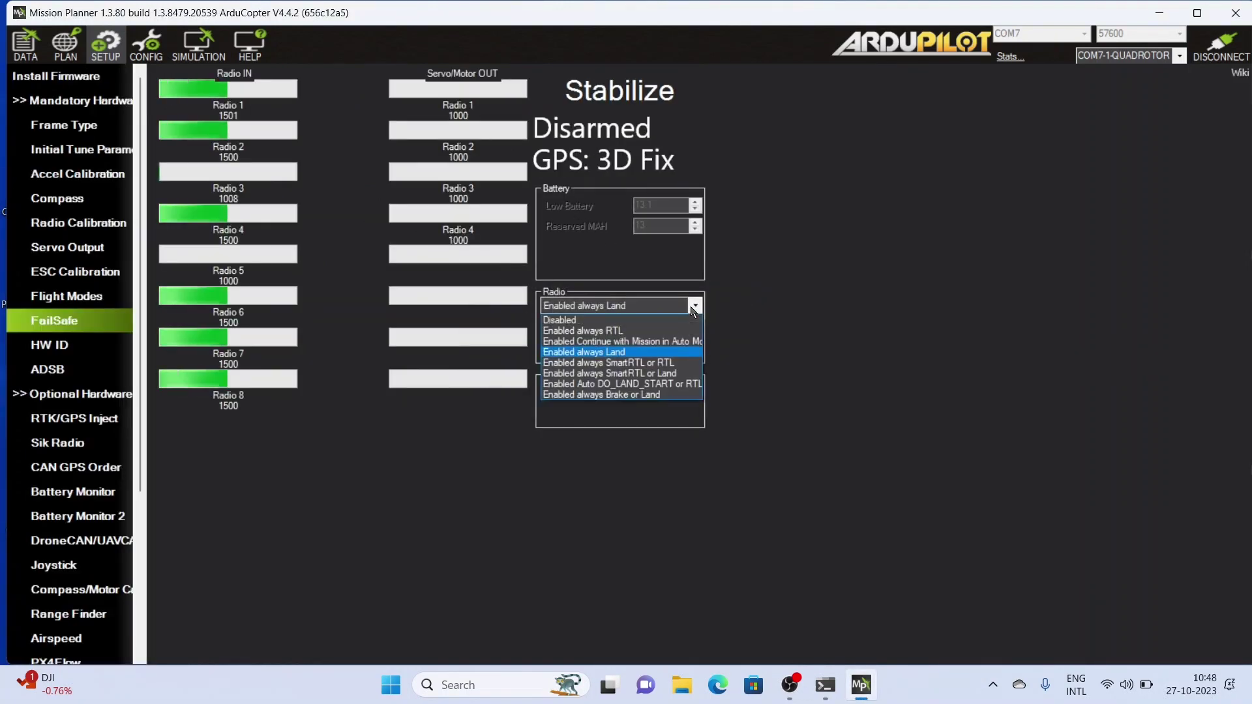
left_click(639, 363)
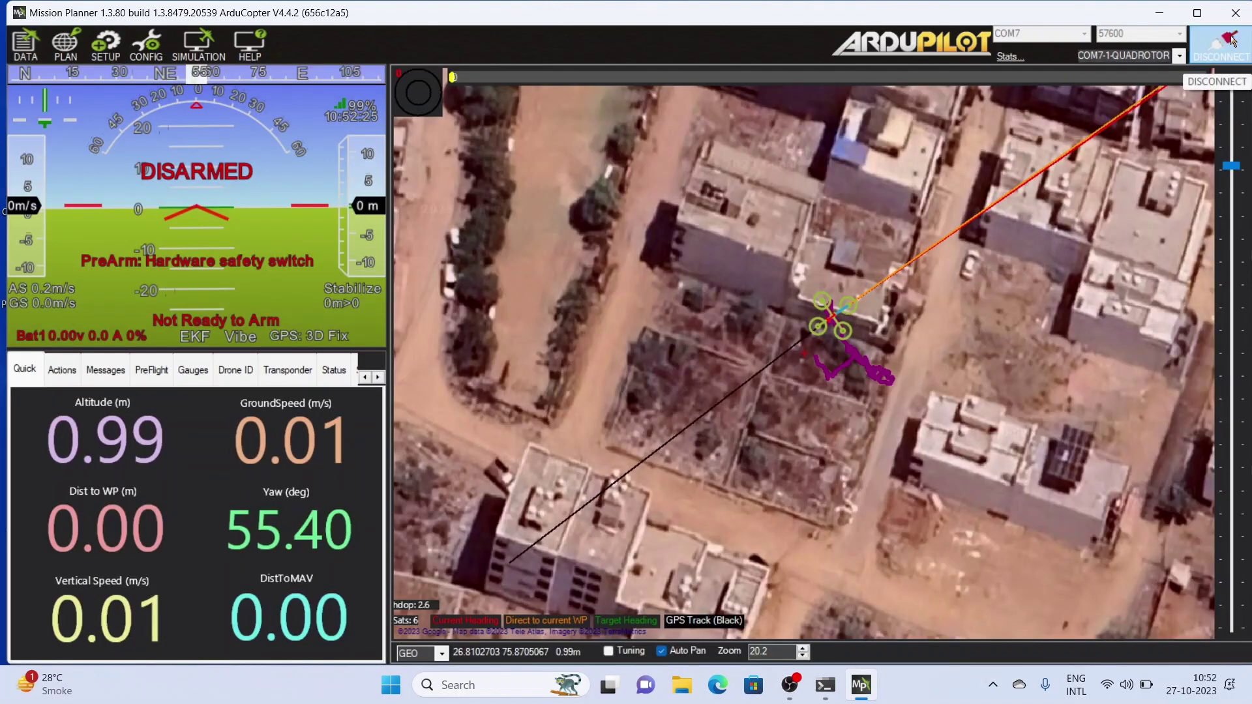
left_click(1231, 41)
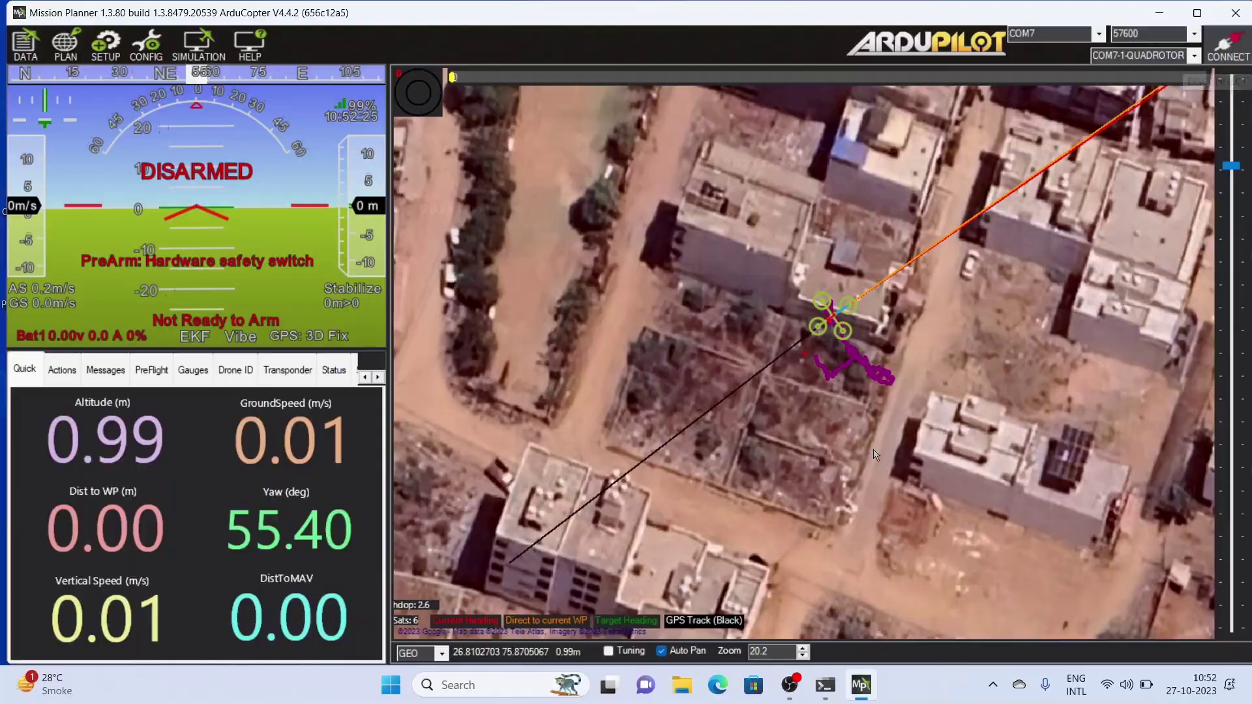